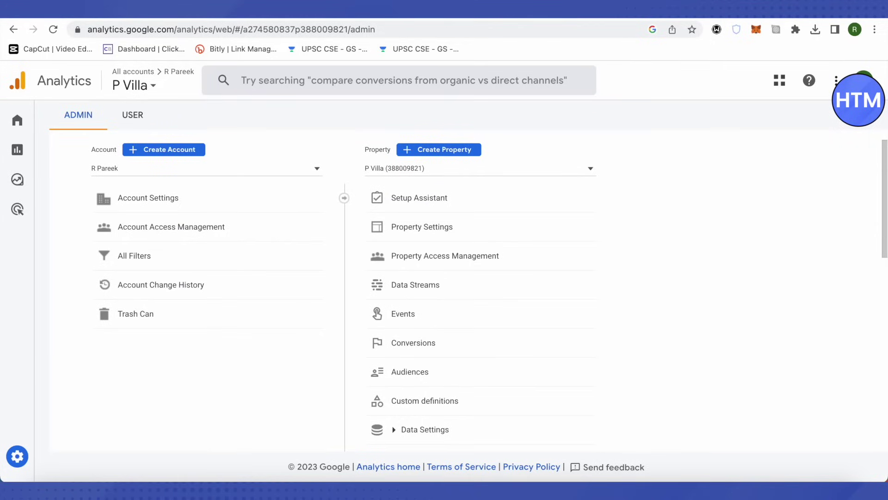
click(763, 9)
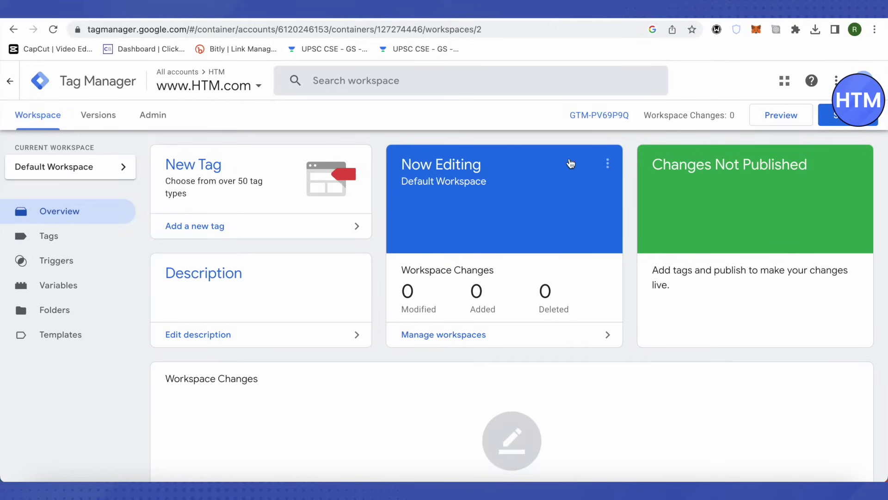
click(54, 239)
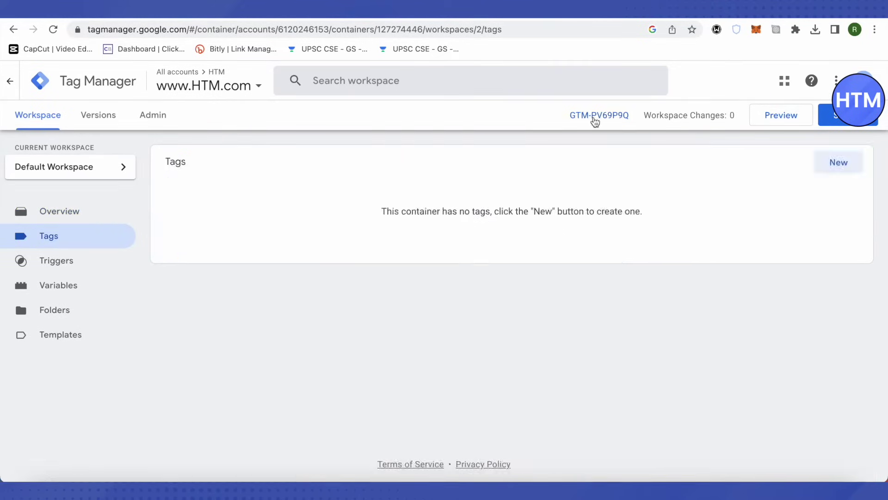
click(595, 121)
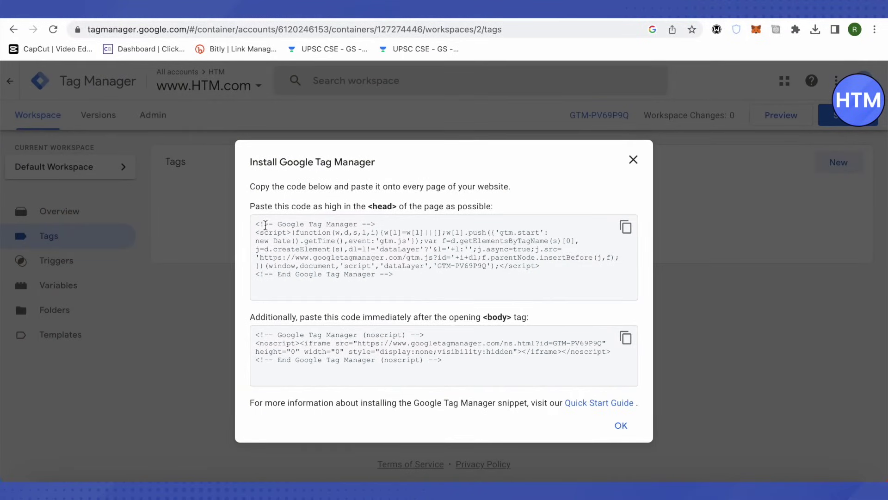
drag(254, 224, 422, 276)
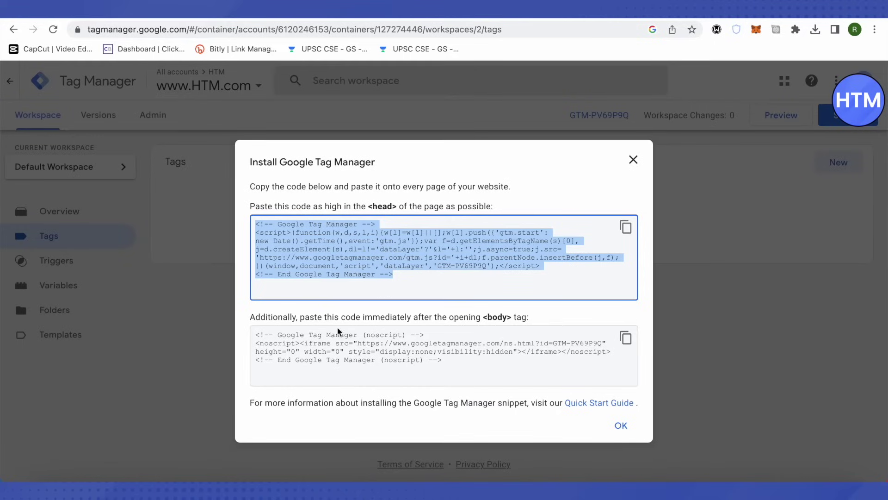
drag(254, 340, 463, 363)
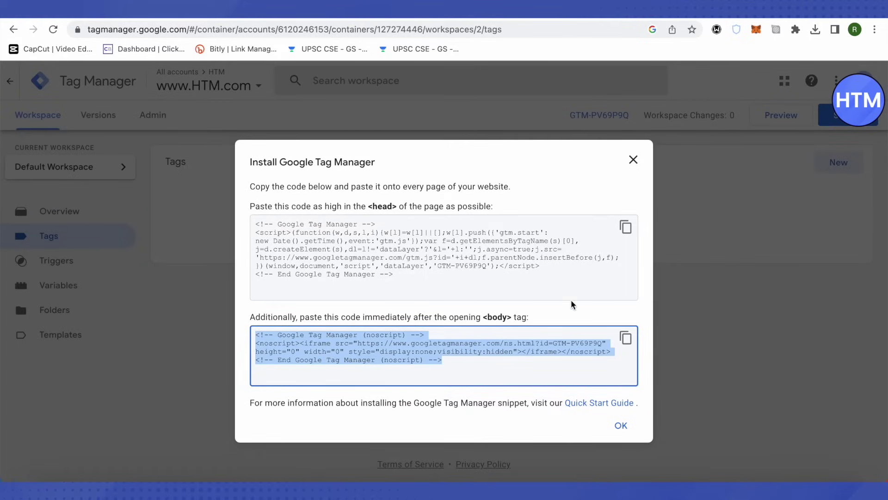
Step: Close the install code, start Preview mode, and dismiss the Tag Assistant connection prompt
click(634, 159)
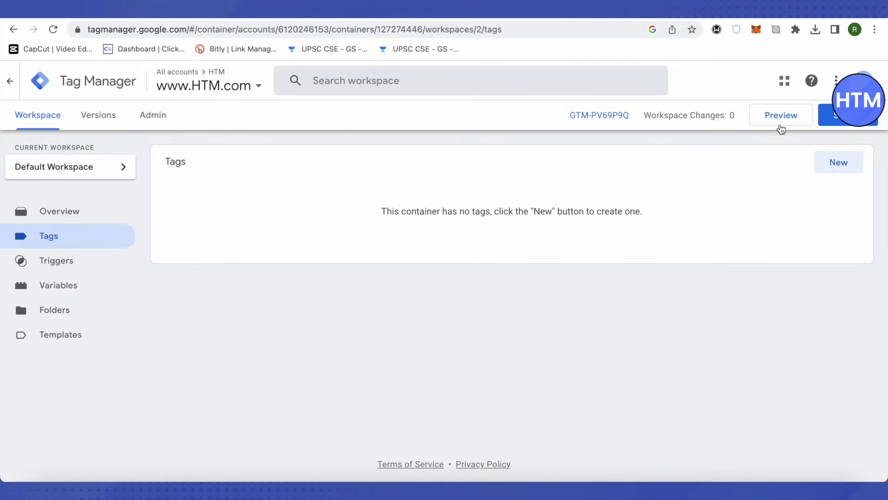
click(784, 120)
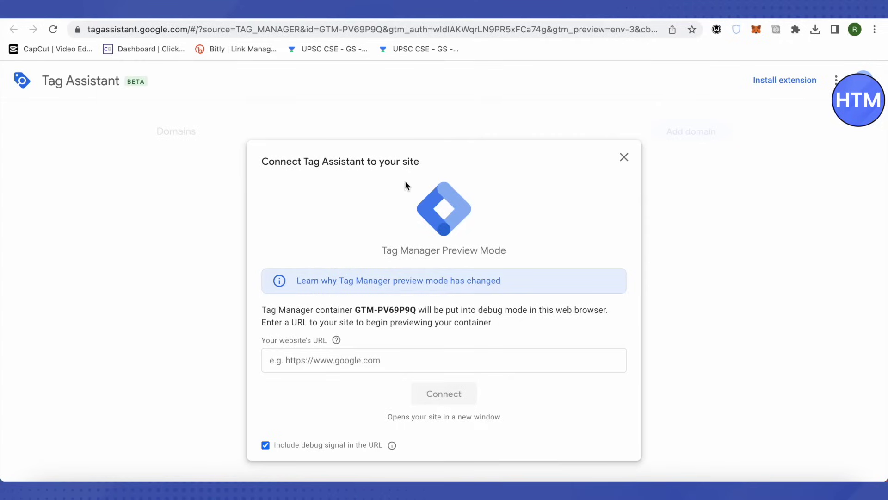
click(624, 157)
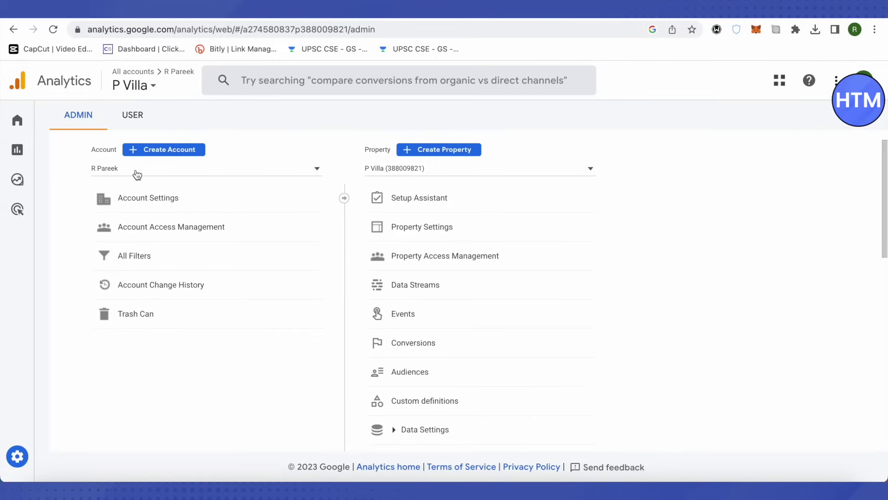
Step: Start a new Analytics account named HTM
click(137, 151)
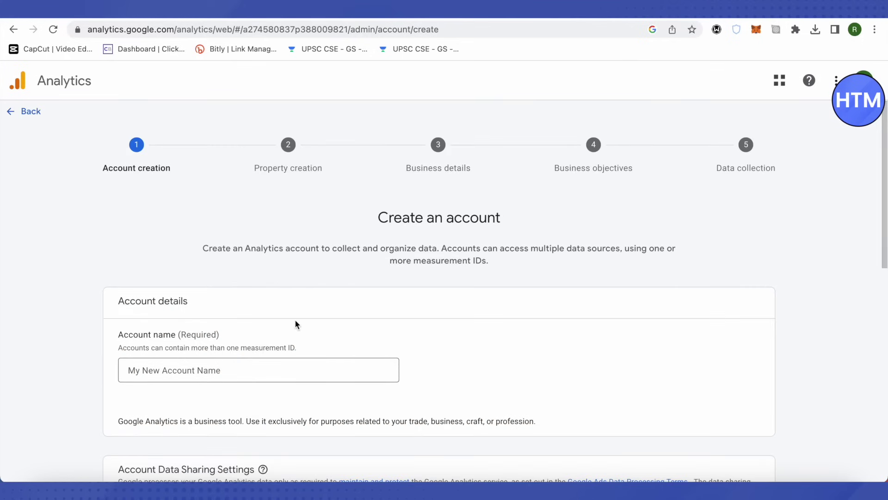
scroll(199, 353, down, 2)
click(211, 311)
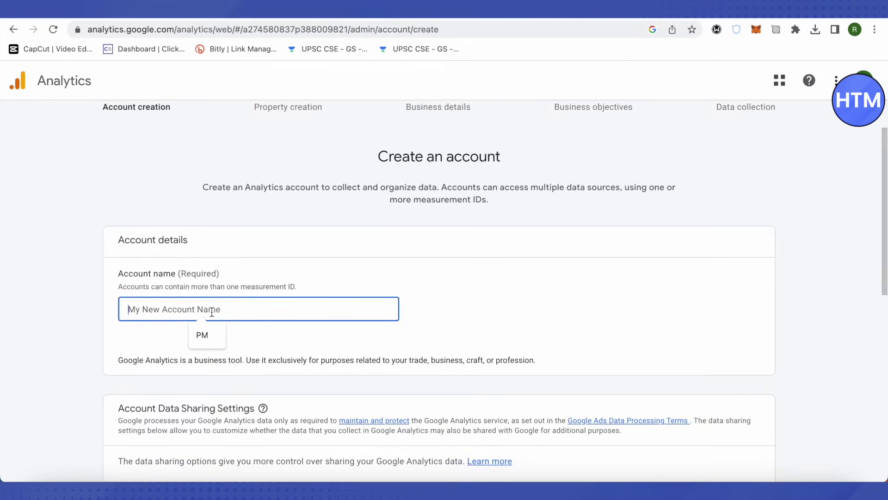
text(HTM)
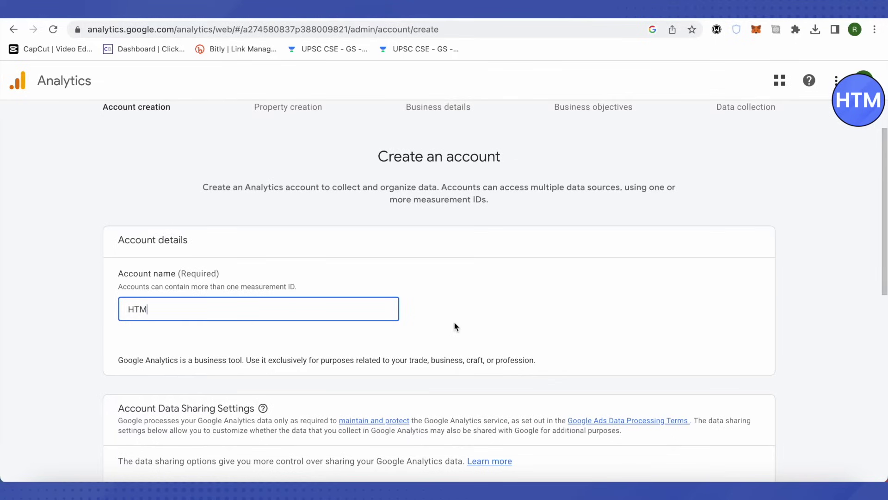
scroll(455, 324, down, 10)
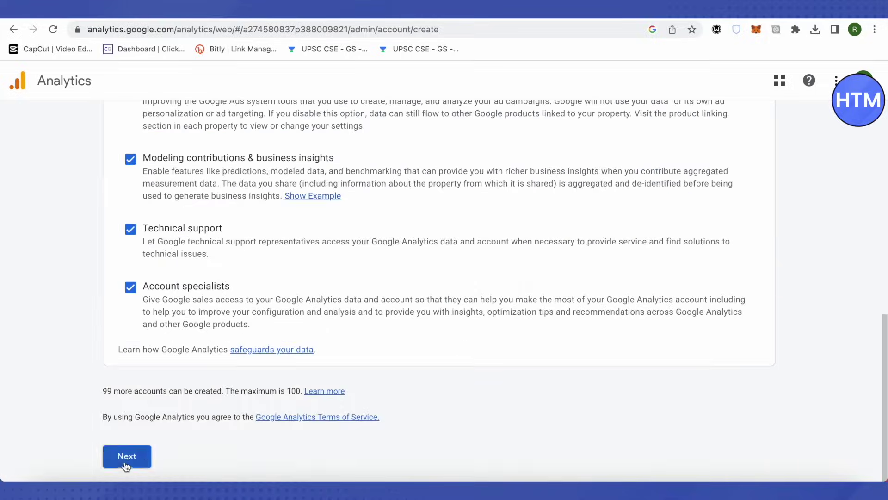
click(132, 458)
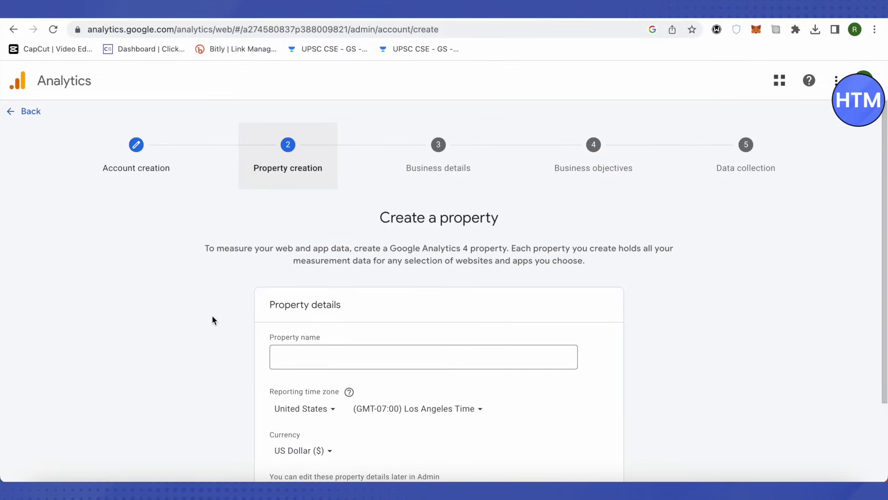
Step: Name the property HTM2 and continue to business details
scroll(212, 318, down, 2)
click(346, 289)
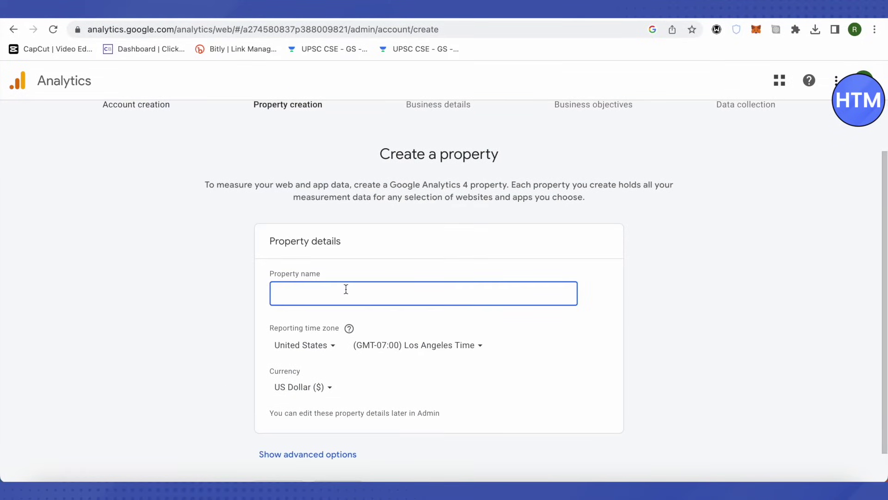
text(HTM2)
scroll(425, 311, down, 1)
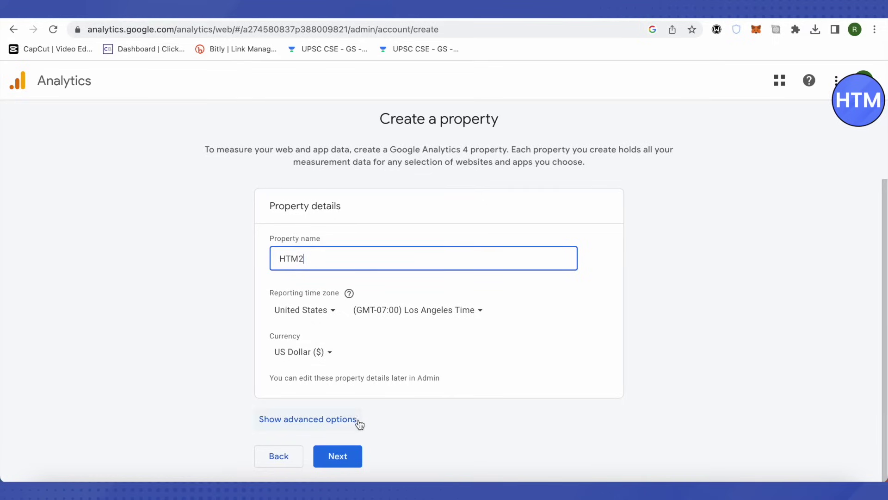
click(345, 458)
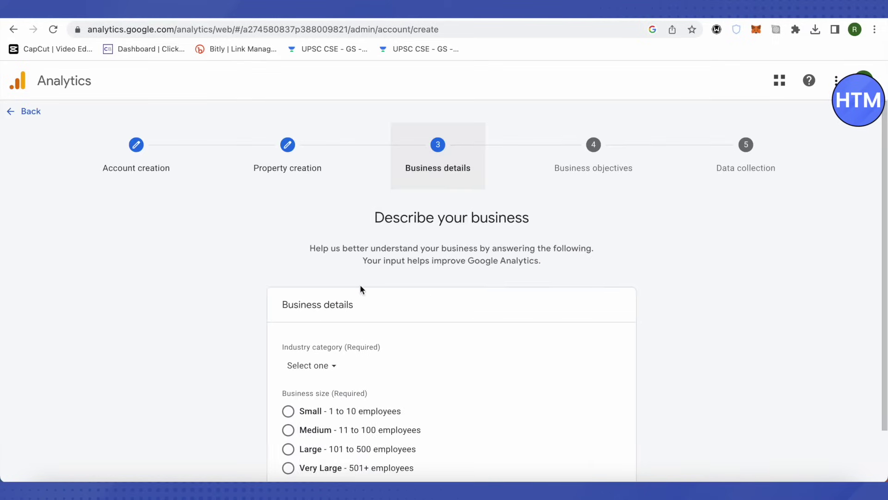
Step: Set the industry to Arts & Entertainment and business size to 1 to 10 employees
scroll(561, 313, down, 2)
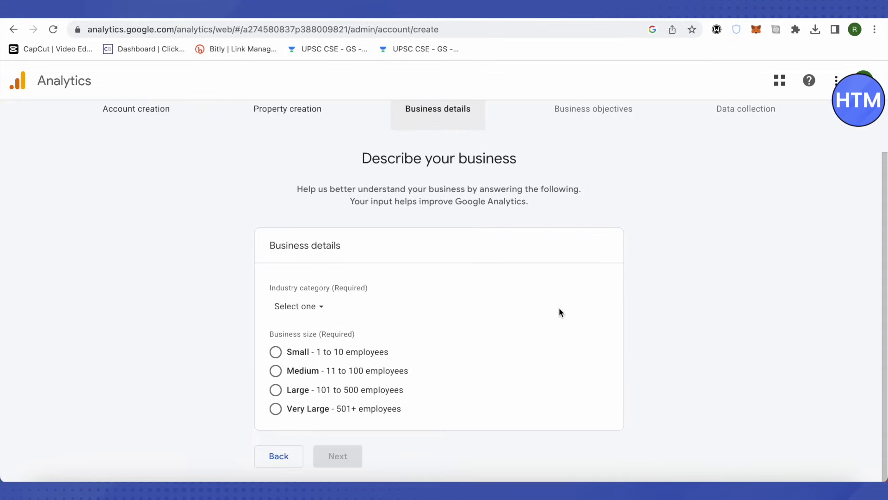
click(313, 306)
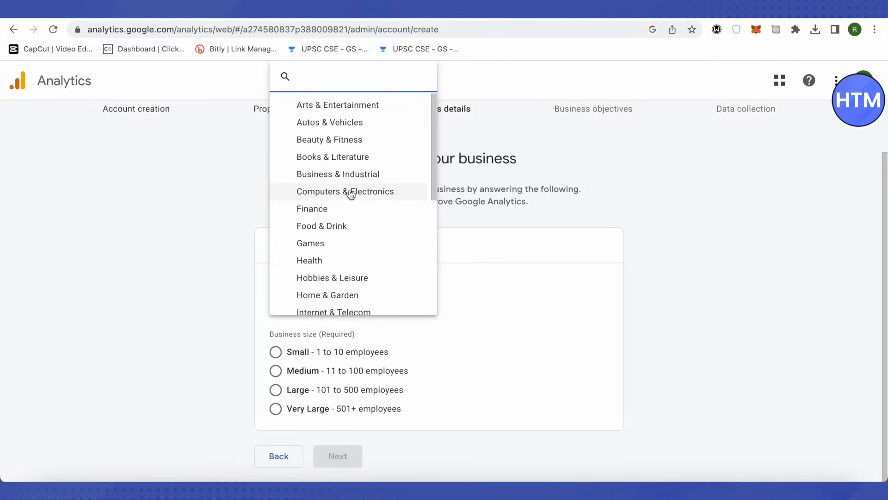
click(345, 106)
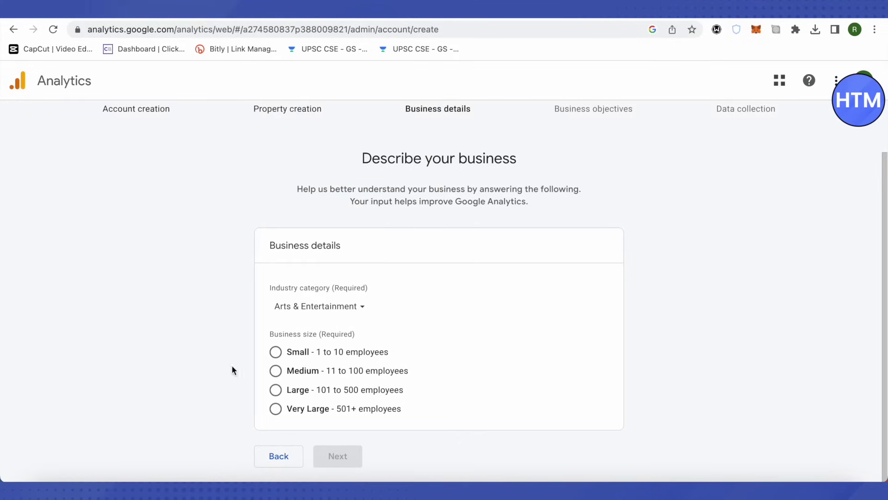
click(275, 352)
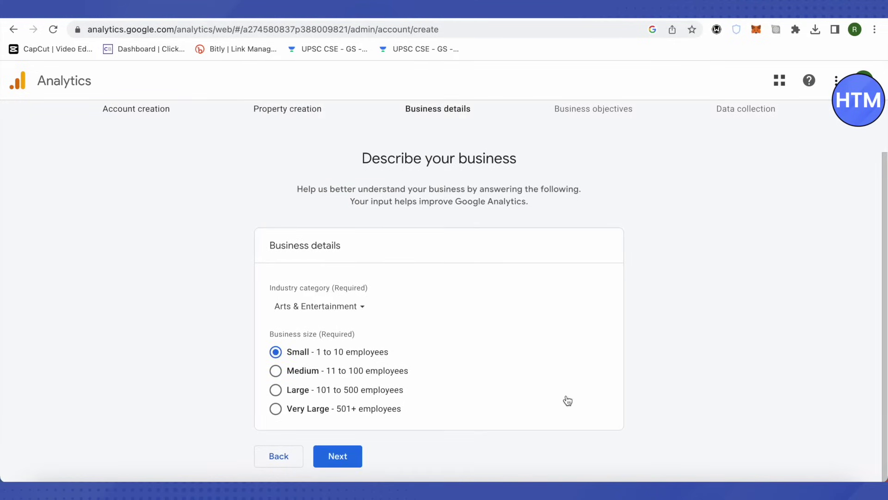
click(344, 458)
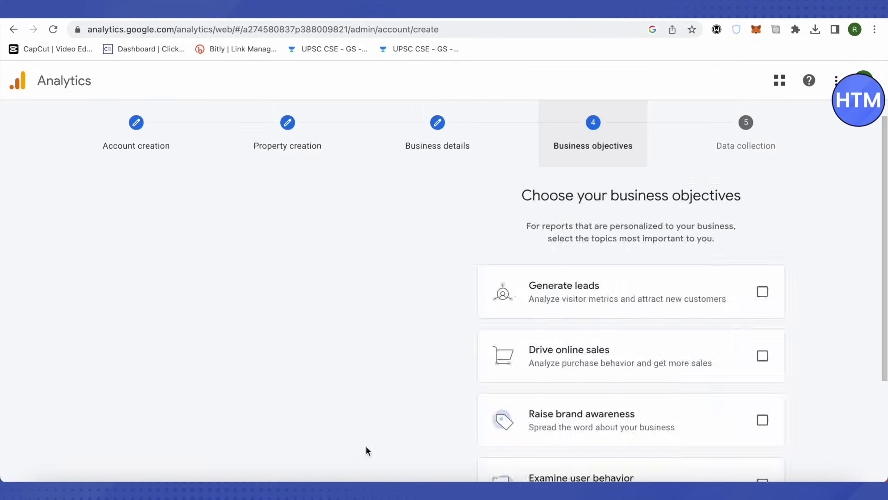
Step: Choose Generate leads, Raise brand awareness and Examine user behavior objectives, then create the account
scroll(648, 282, down, 5)
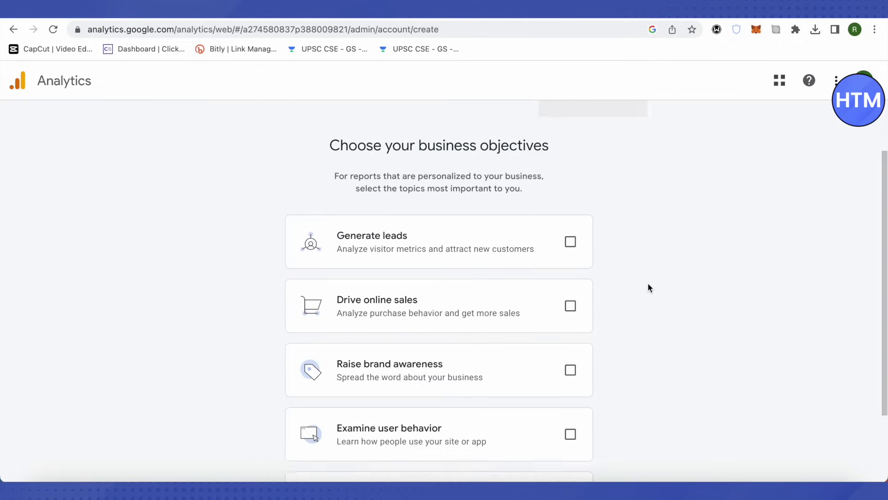
click(571, 148)
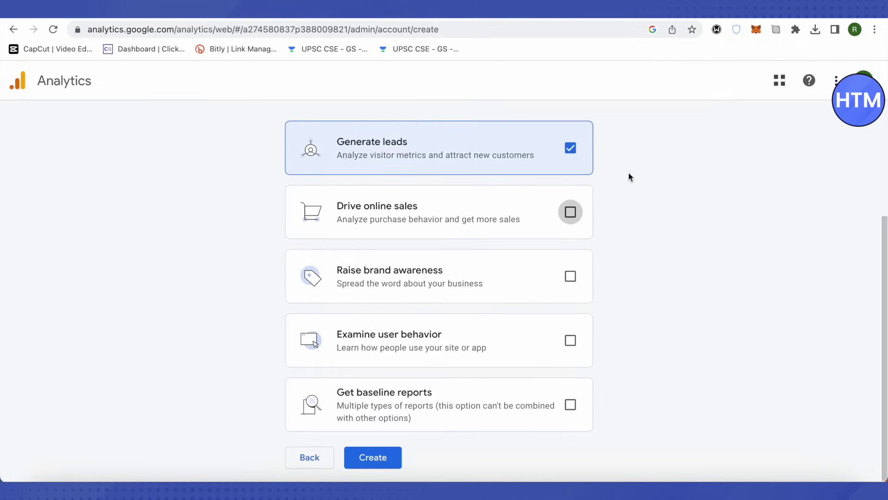
click(570, 212)
click(570, 278)
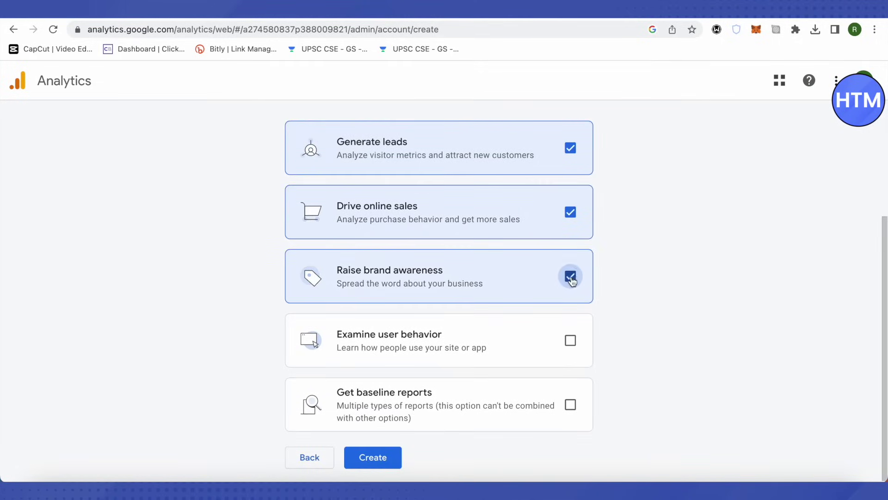
click(571, 215)
click(572, 401)
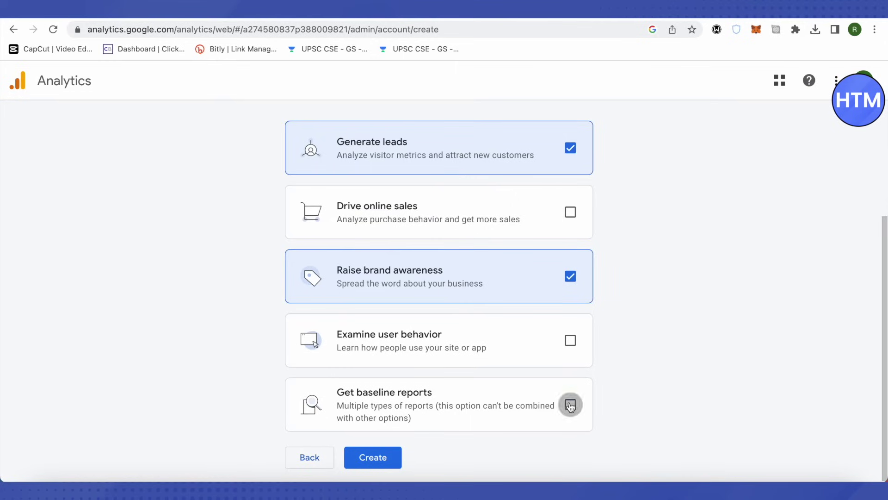
click(571, 341)
click(571, 278)
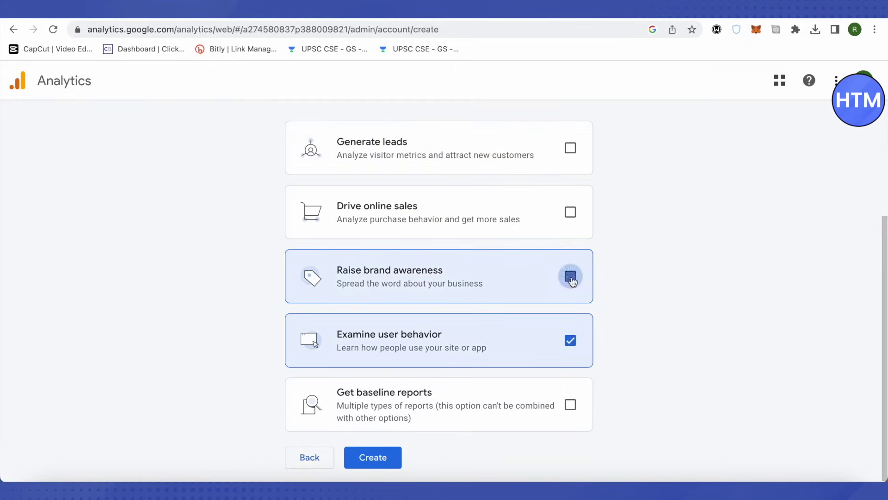
click(570, 147)
click(393, 457)
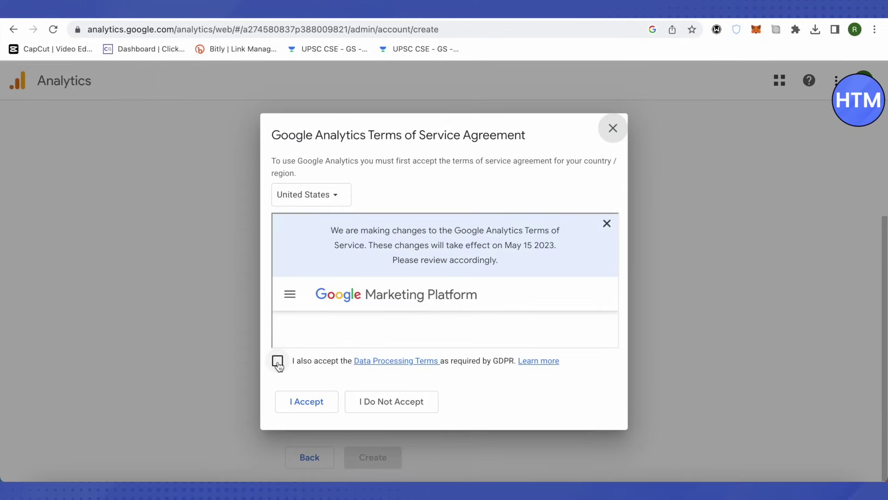
Step: Accept the GDPR Data Processing Terms and the Terms of Service
click(277, 362)
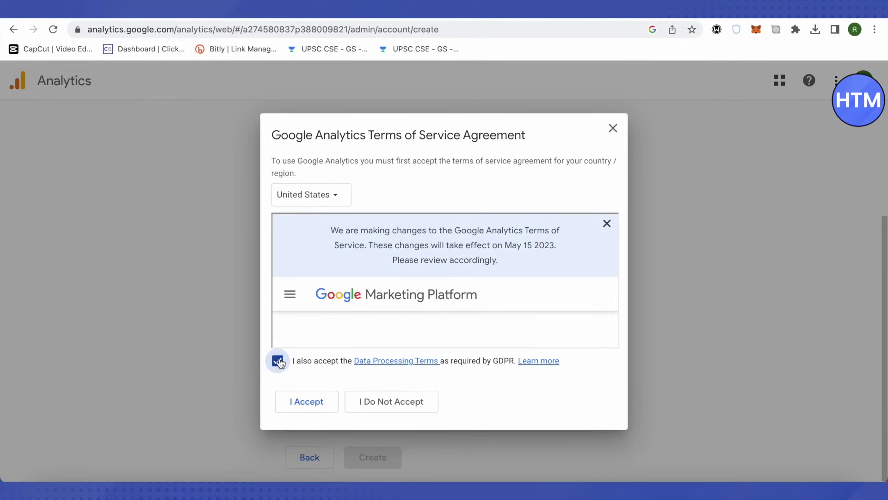
click(305, 401)
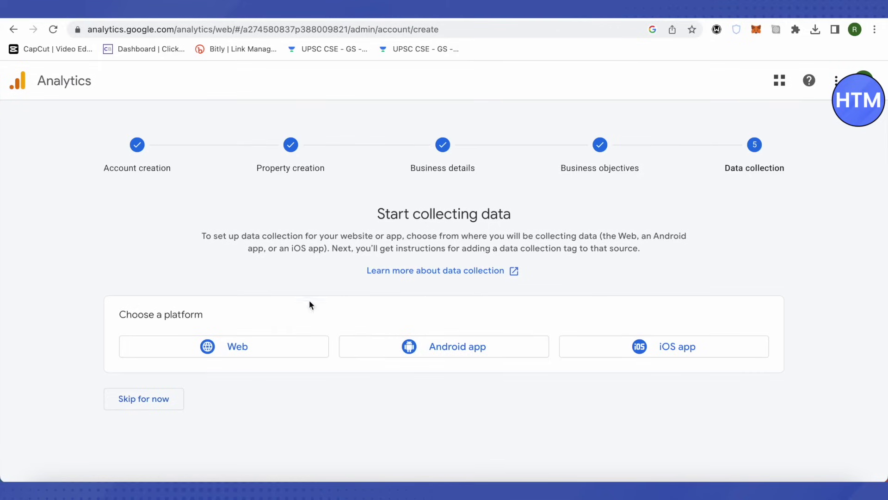
click(243, 349)
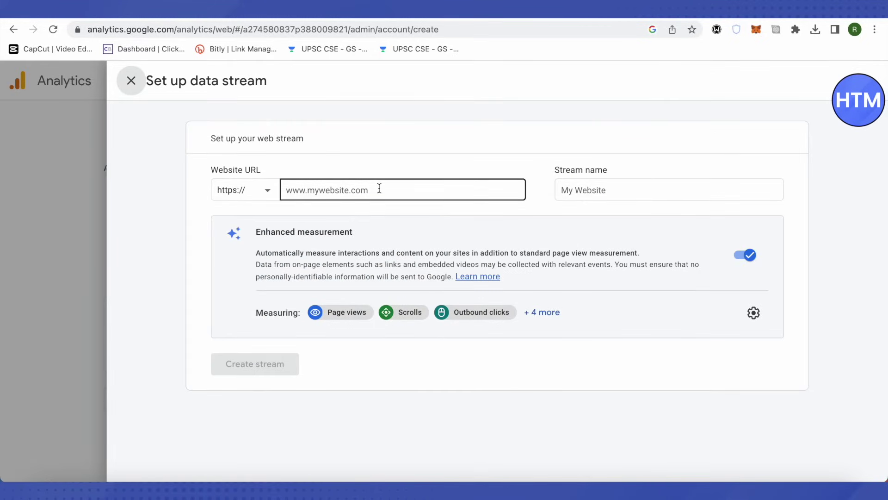
click(379, 188)
text(www.)
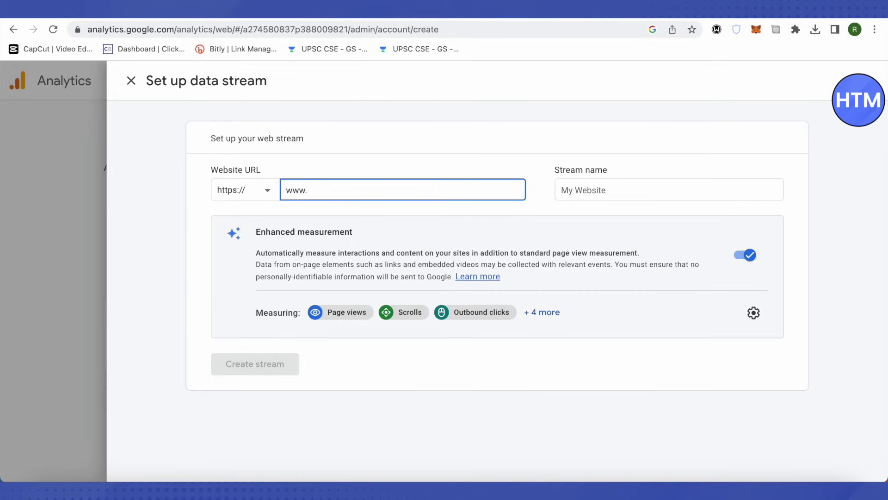
text(HTM.com)
drag(342, 190, 310, 185)
key(ctrl+c)
click(577, 190)
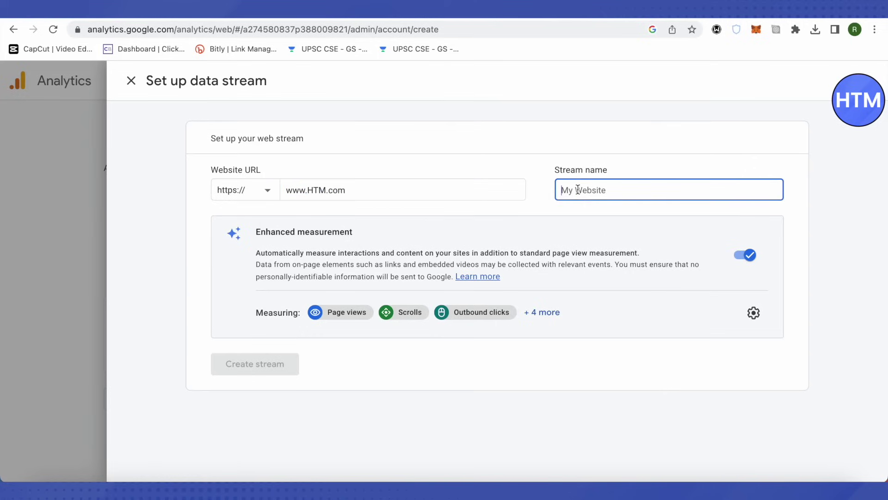
key(ctrl+v)
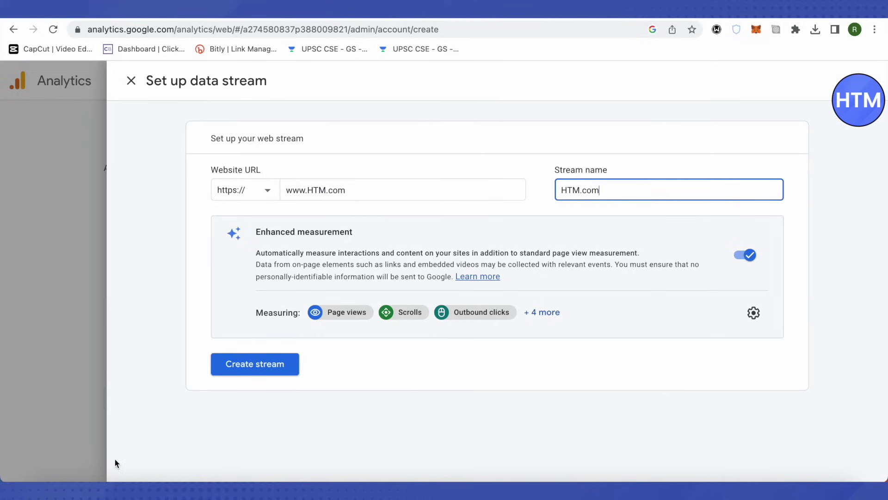
click(264, 372)
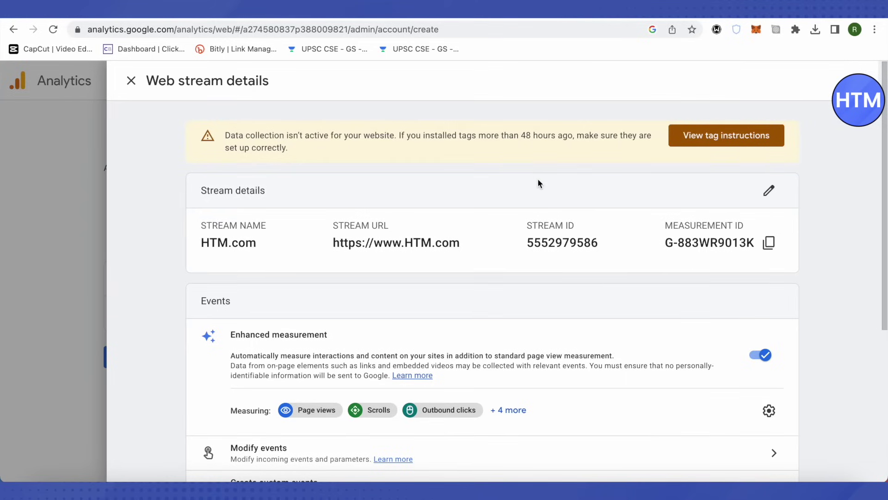
Step: Copy the HTM.com stream's measurement ID and go back to Tag Manager
click(769, 250)
key(ctrl+Tab)
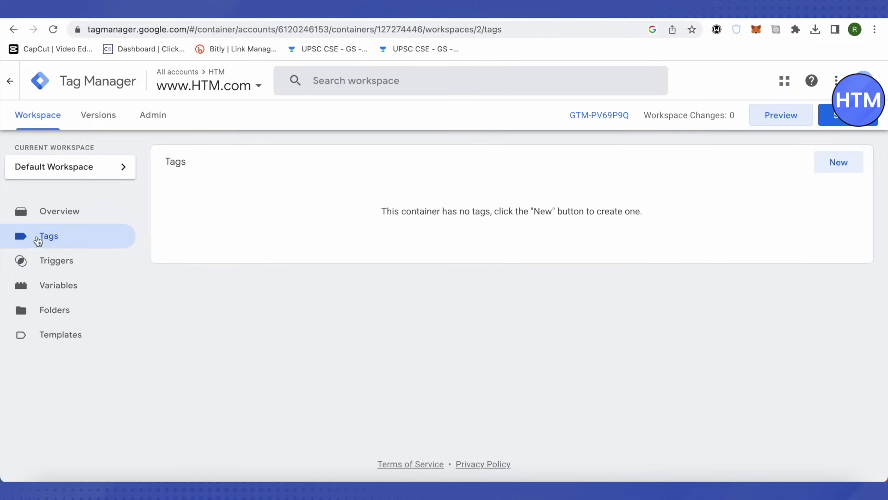
click(842, 168)
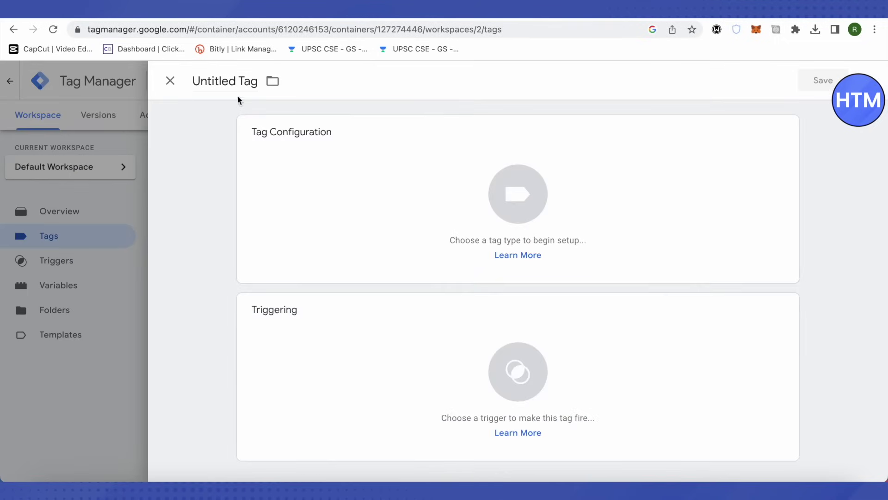
click(236, 82)
drag(257, 82, 156, 89)
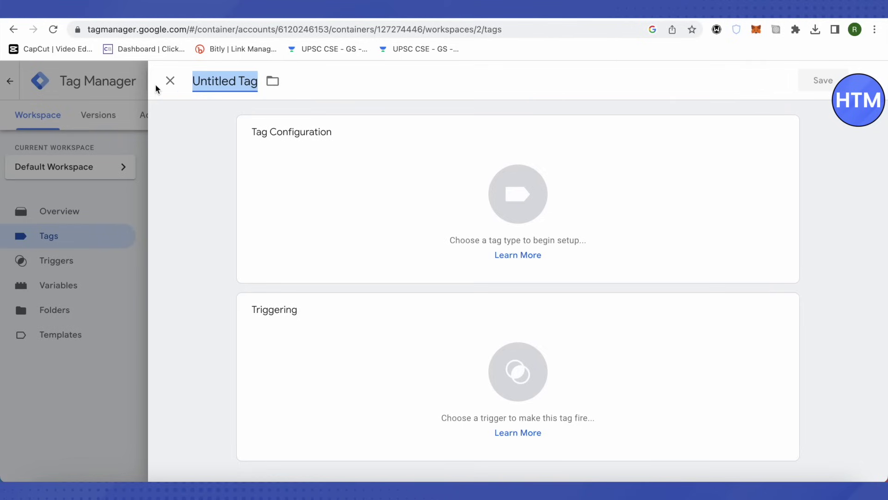
text(GA)
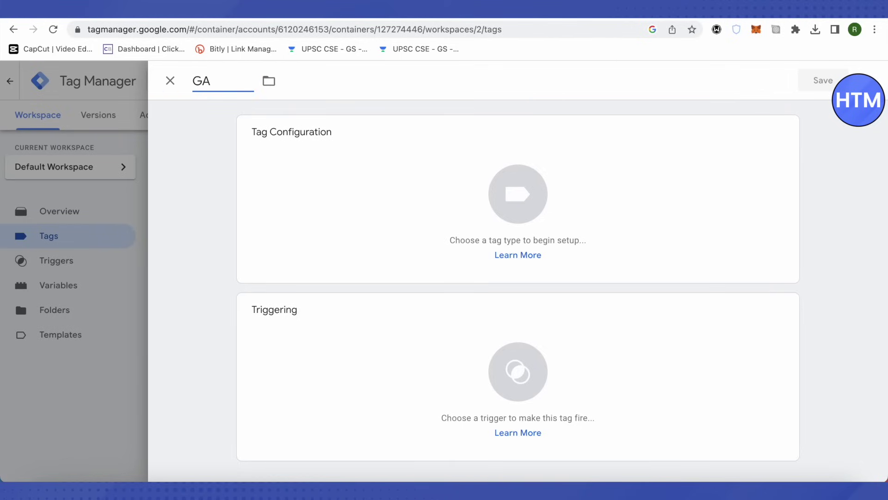
text(4)
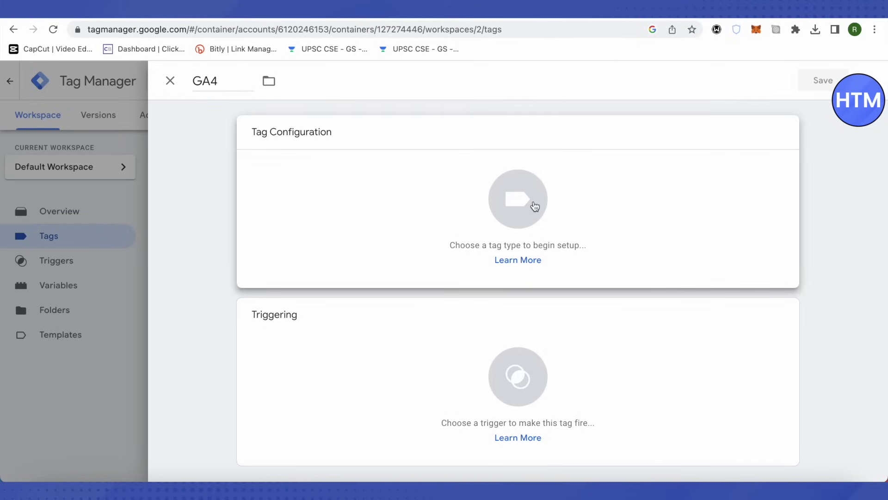
click(535, 206)
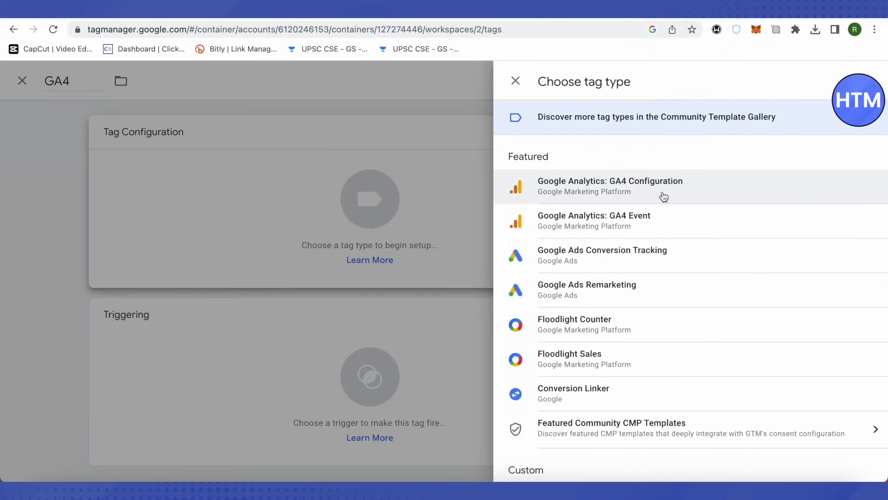
Step: Make GA4 a Google Analytics: GA4 Configuration tag using the copied measurement ID
click(645, 190)
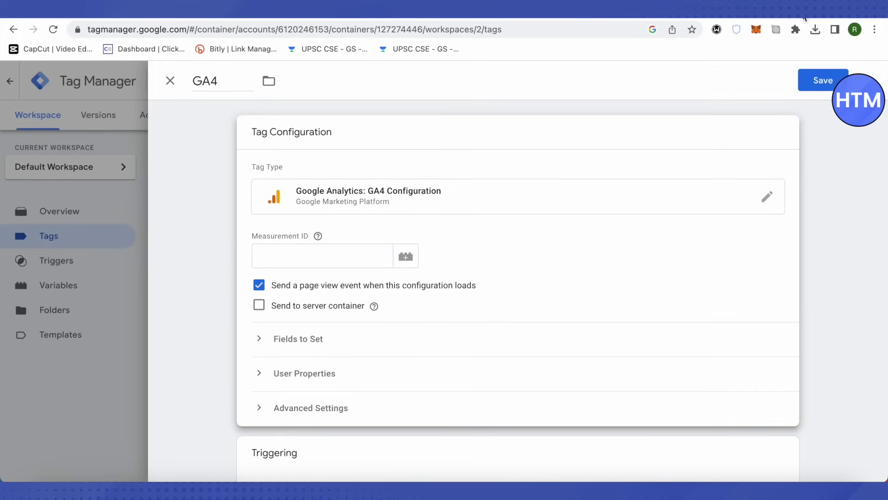
key(ctrl+Tab)
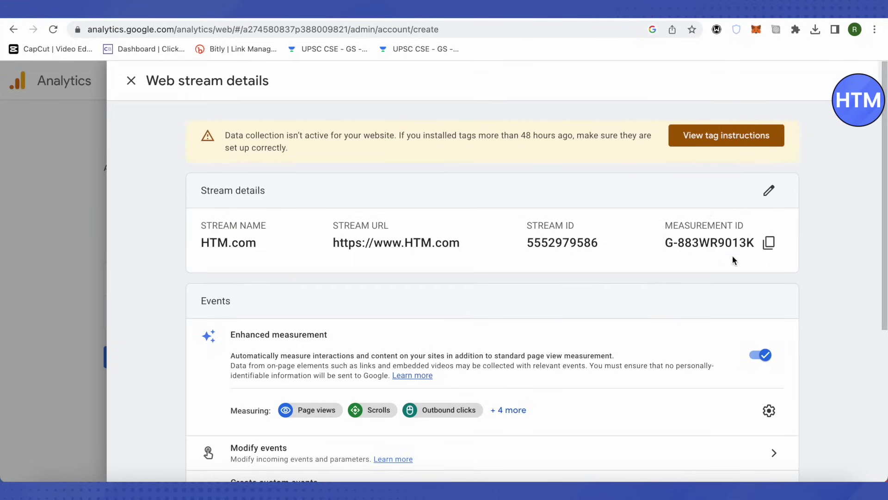
key(ctrl+shift+Tab)
click(290, 261)
key(ctrl+v)
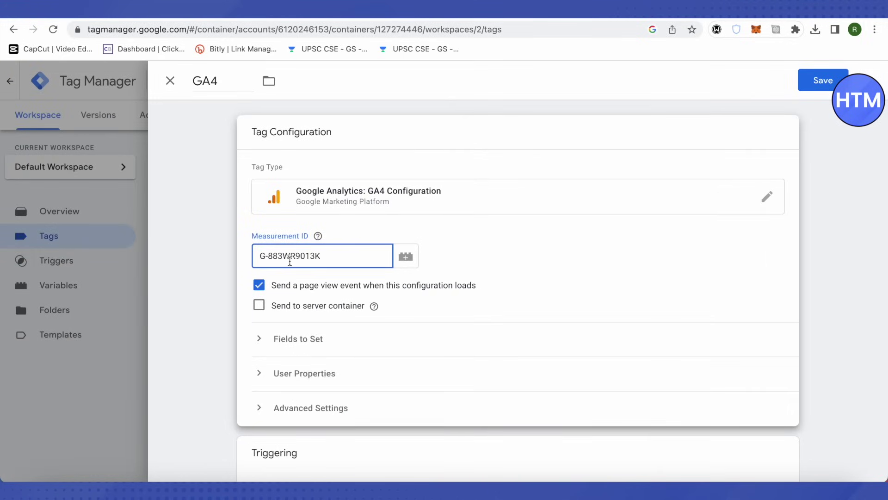
scroll(446, 320, down, 2)
scroll(446, 321, up, 1)
click(213, 263)
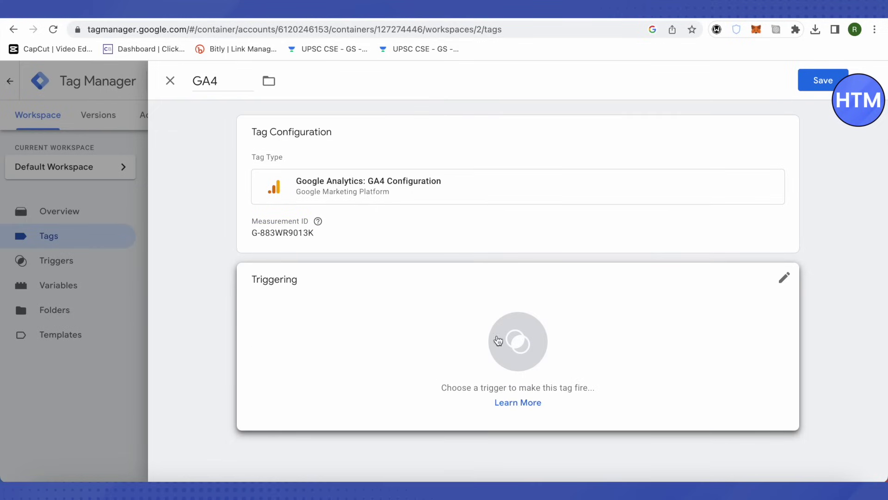
Step: Set the GA4 tag to fire on All Pages and save it
click(516, 338)
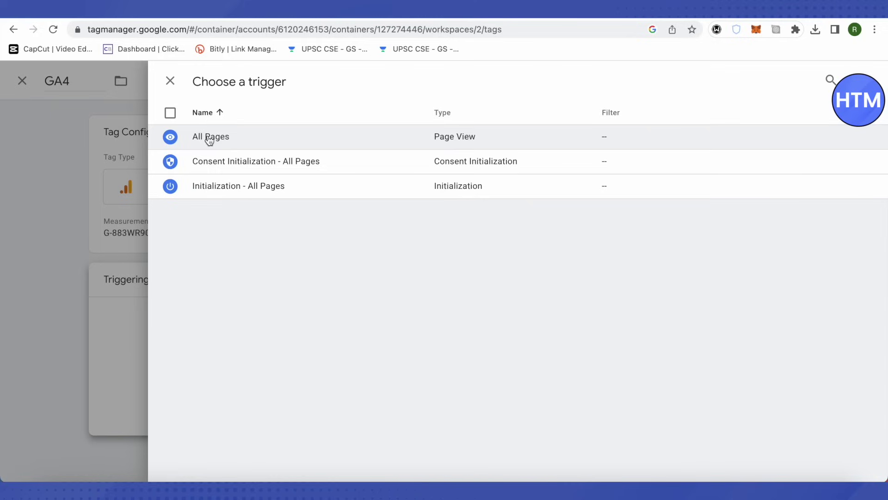
click(209, 138)
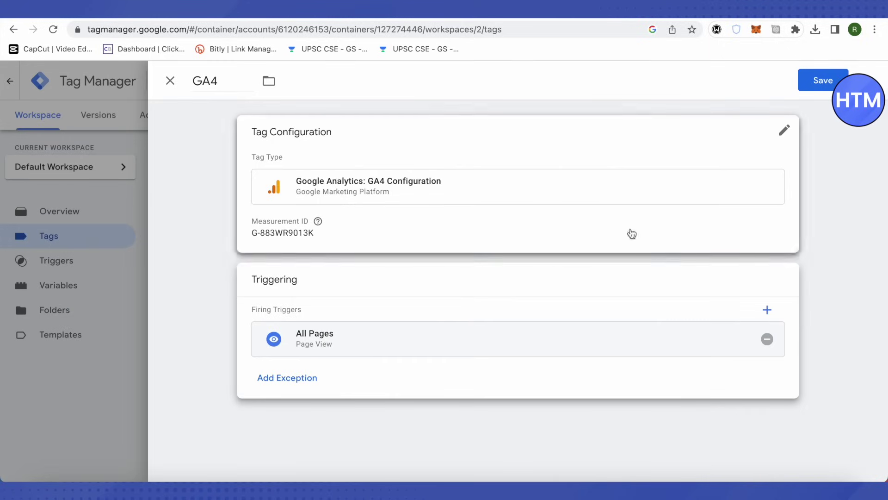
click(823, 83)
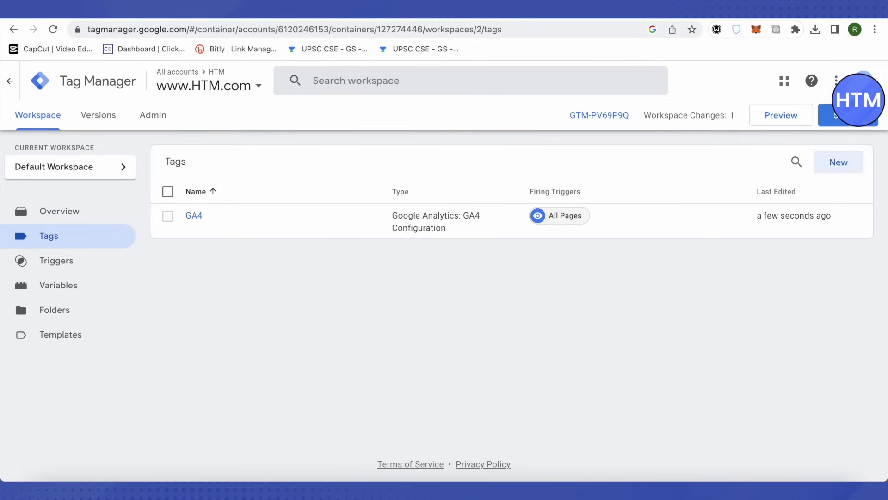
Step: Submit and publish the GA4 tag changes as container Version 2, skipping the version description
click(826, 116)
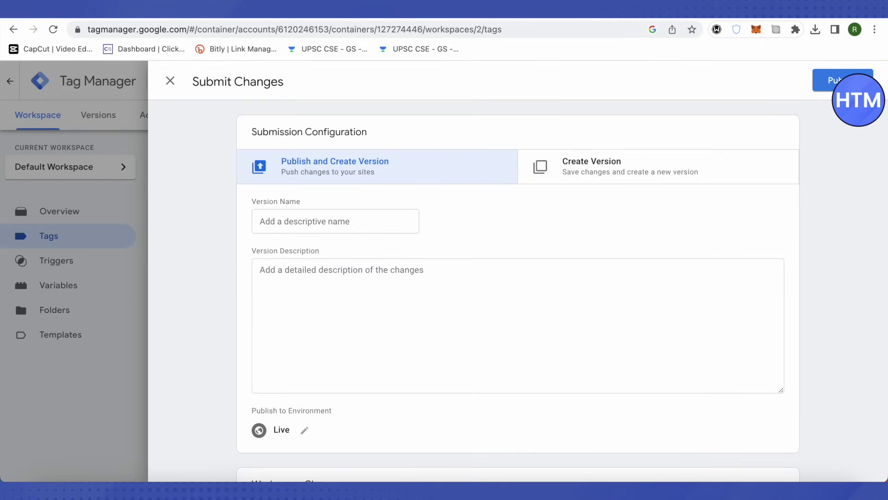
click(846, 81)
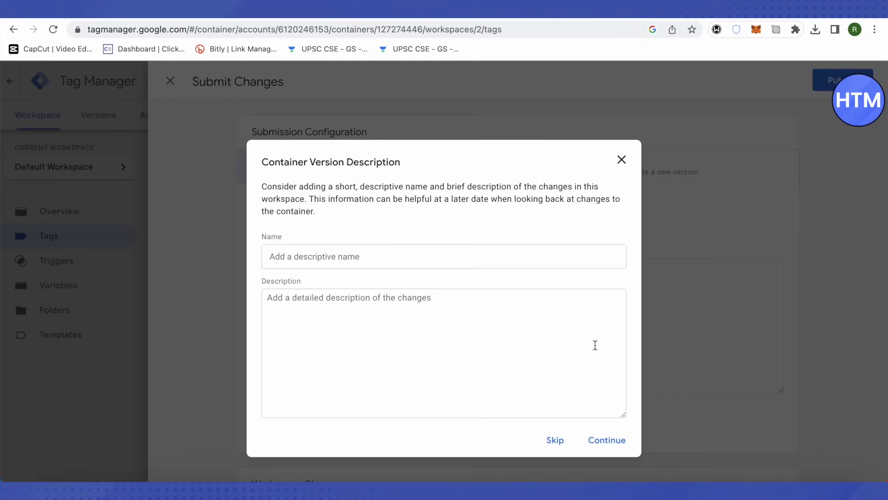
click(615, 443)
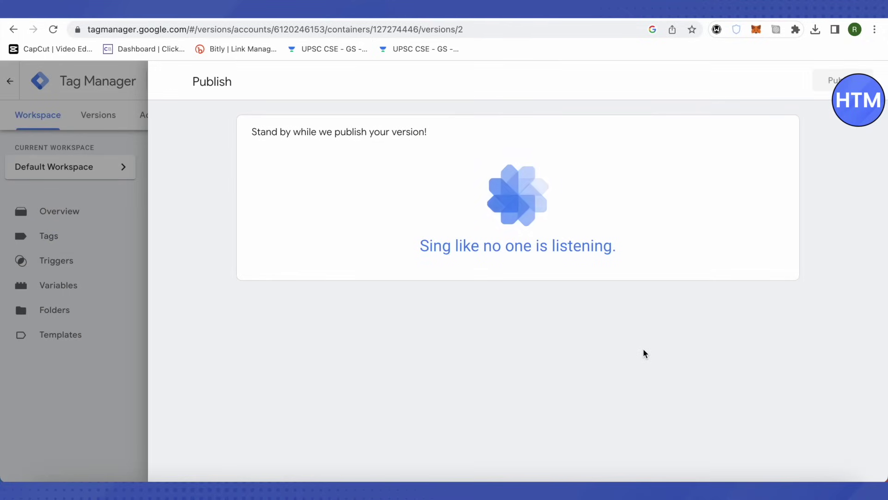
scroll(827, 318, down, 2)
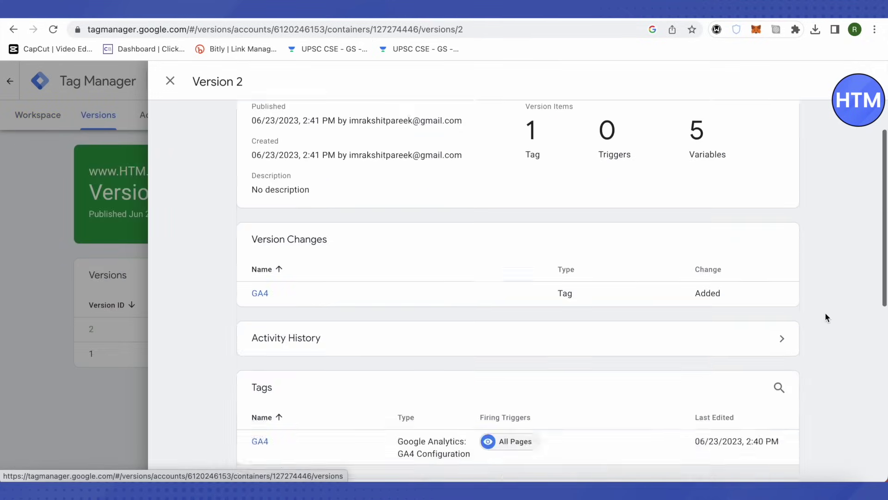
scroll(825, 314, down, 5)
scroll(826, 314, up, 6)
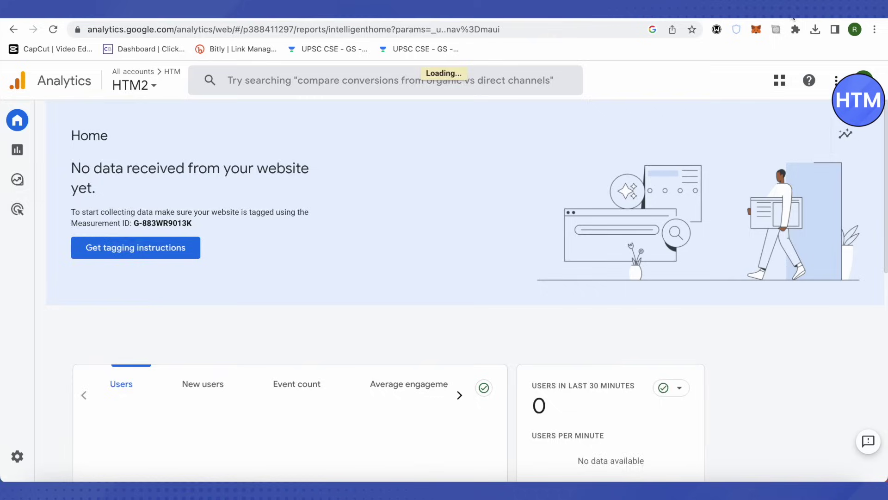
Step: Open the HTM2 Realtime report from Reports and highlight its 0 users in the last 30 minutes
mouse_move(24, 222)
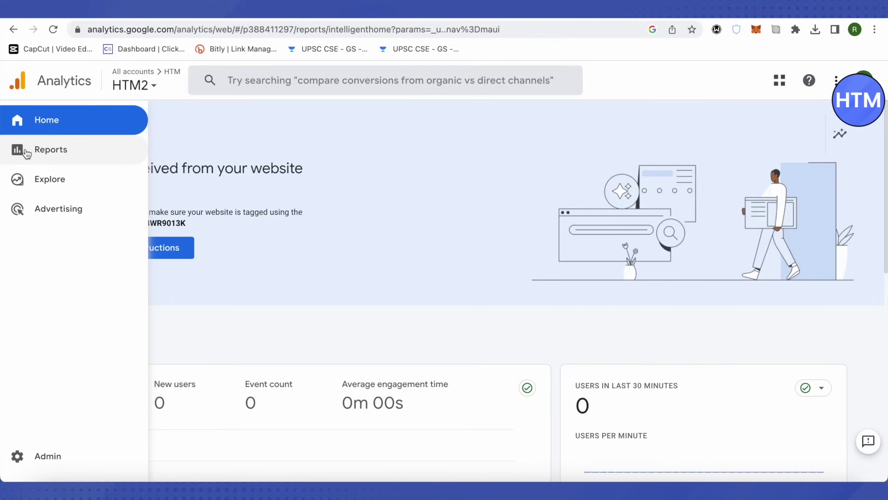
click(27, 153)
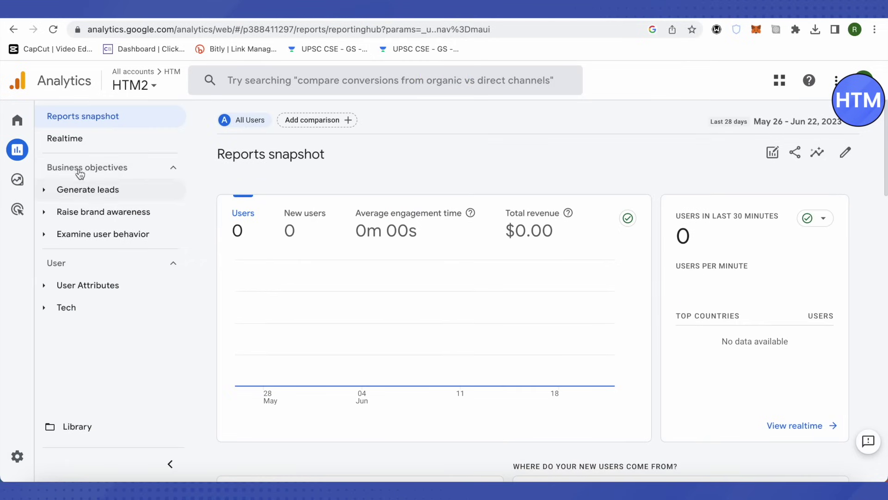
click(73, 141)
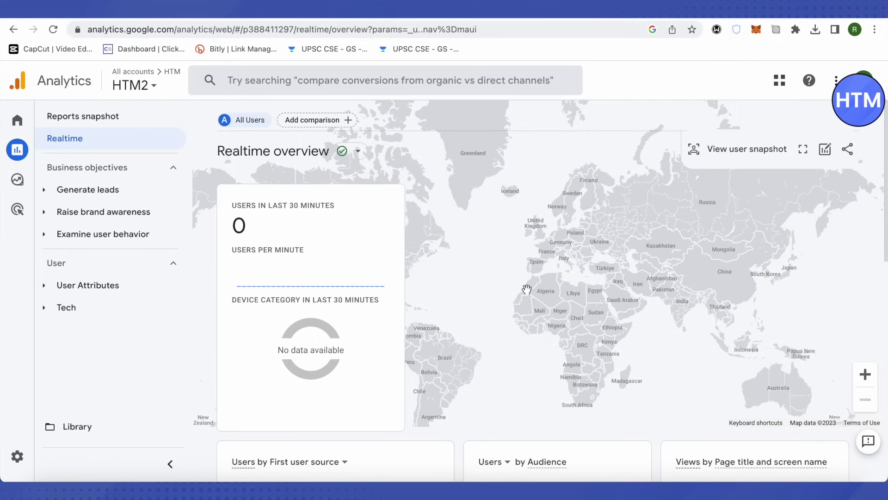
drag(256, 229, 225, 229)
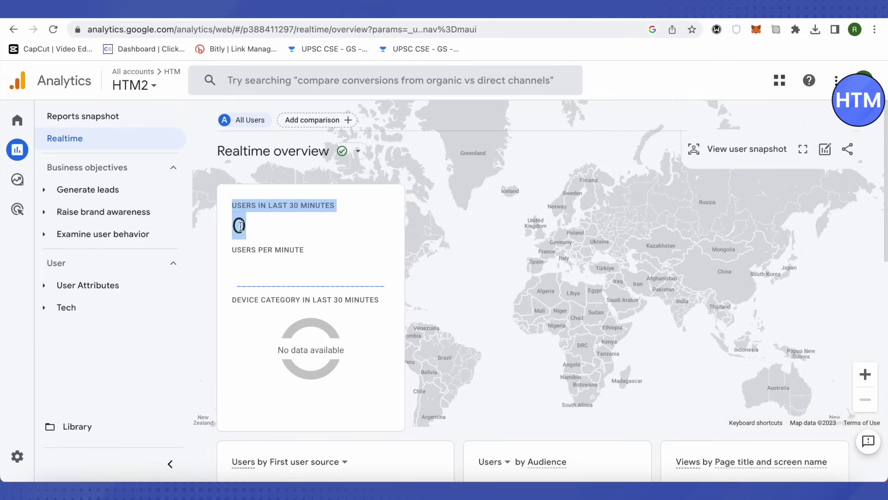
click(278, 226)
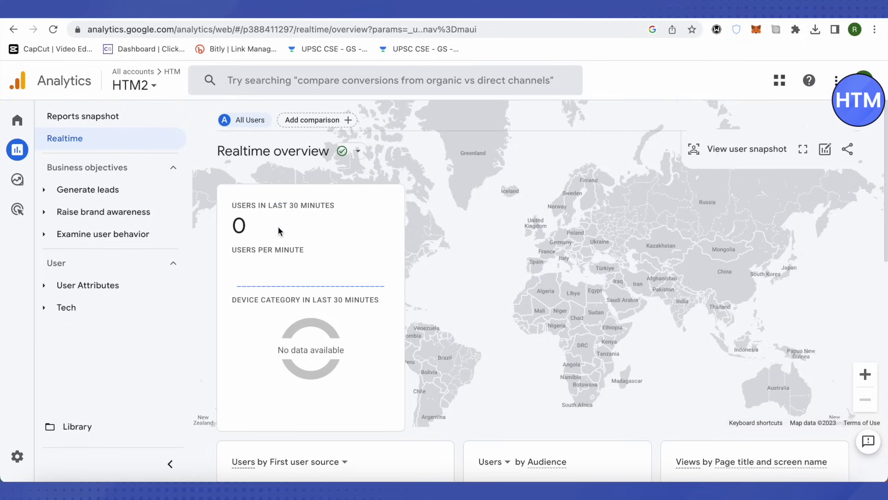